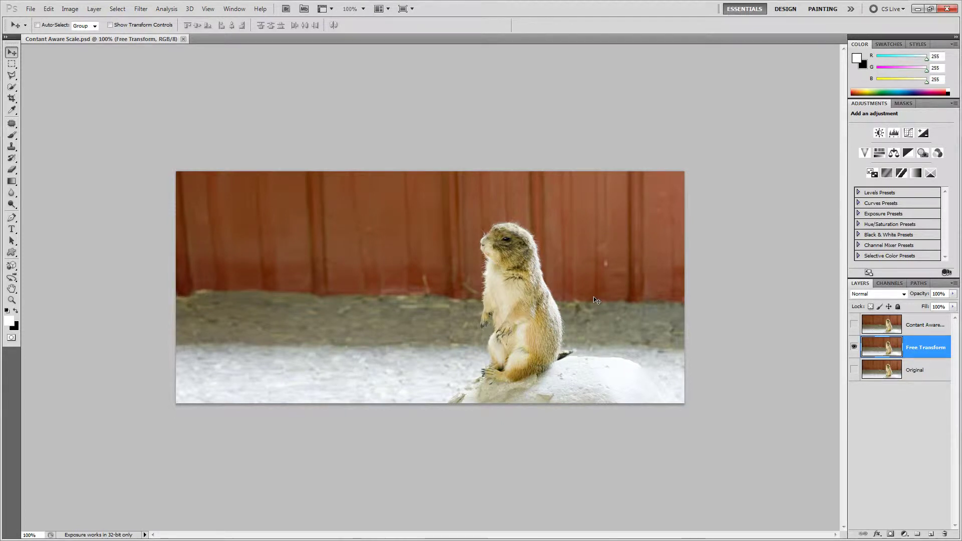
Step: Use Free Transform to squeeze the Free Transform layer horizontally from its left edge to just over a third of its width
key(ctrl+t)
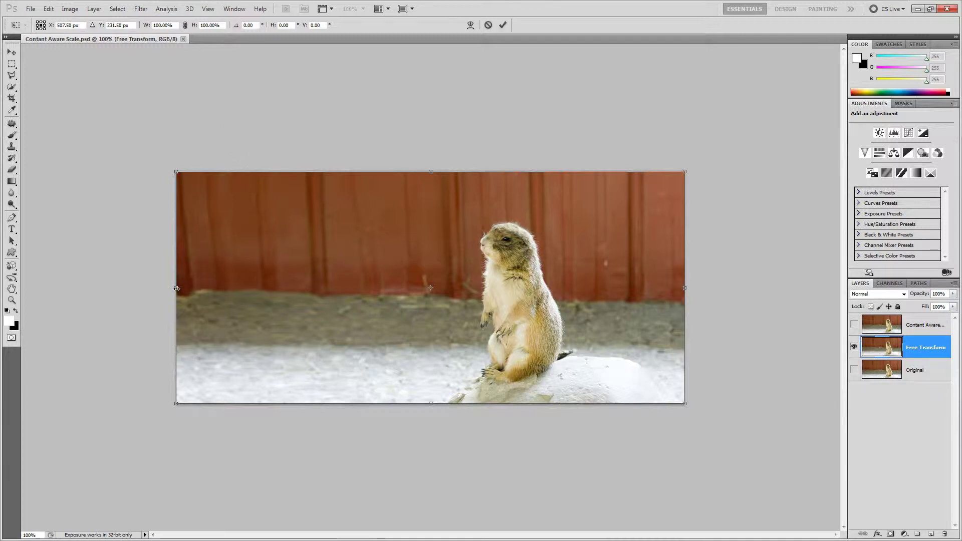
drag(181, 288, 492, 288)
key(Return)
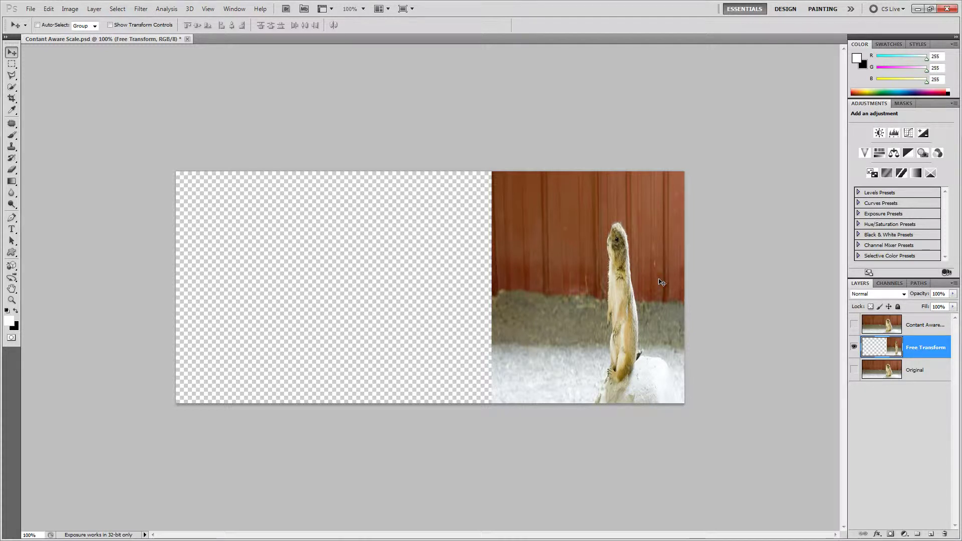
Step: Show and select the Content-Aware Scale layer, and hide the Free Transform layer
click(854, 325)
click(923, 325)
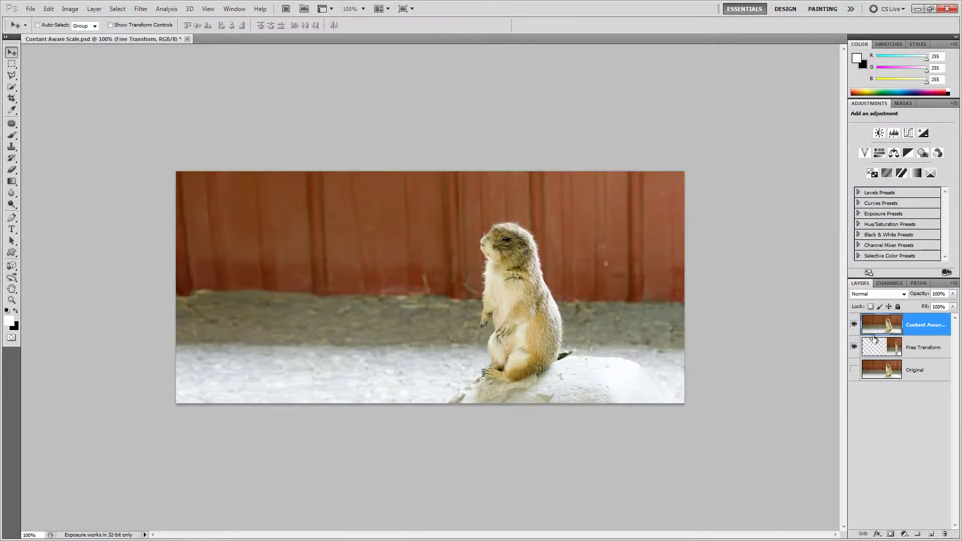
click(854, 347)
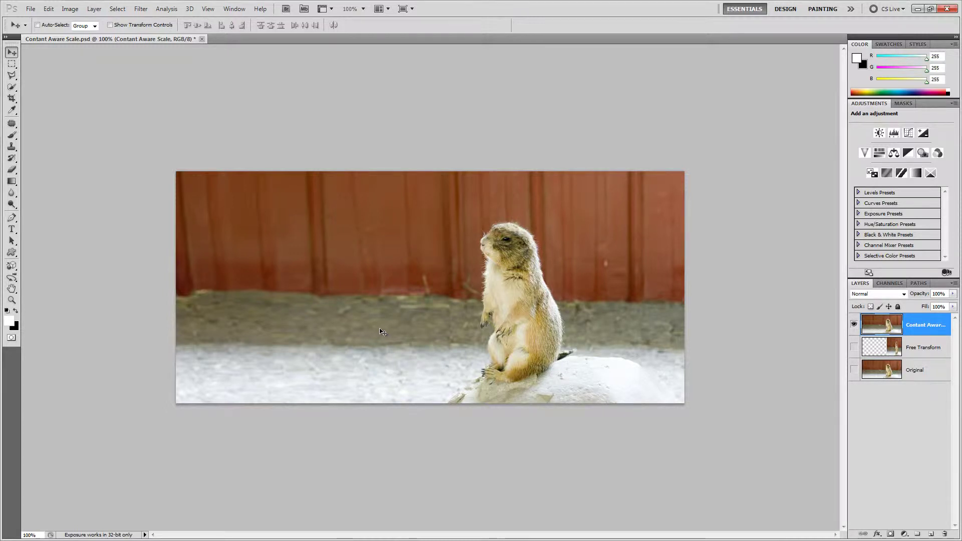
Step: Apply Content-Aware Scale to narrow the selected layer from its left edge to about 38.6% width, keeping the height at 100%
click(48, 10)
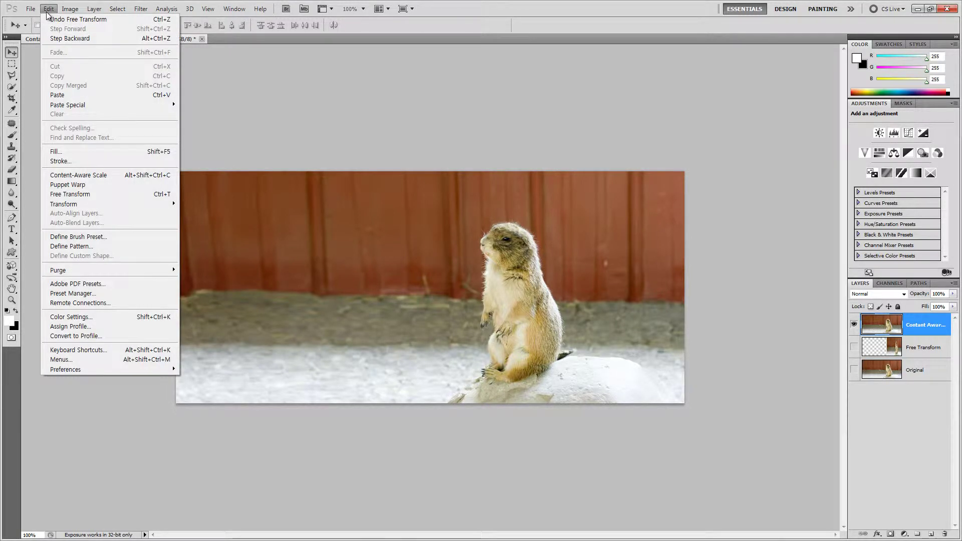
click(111, 176)
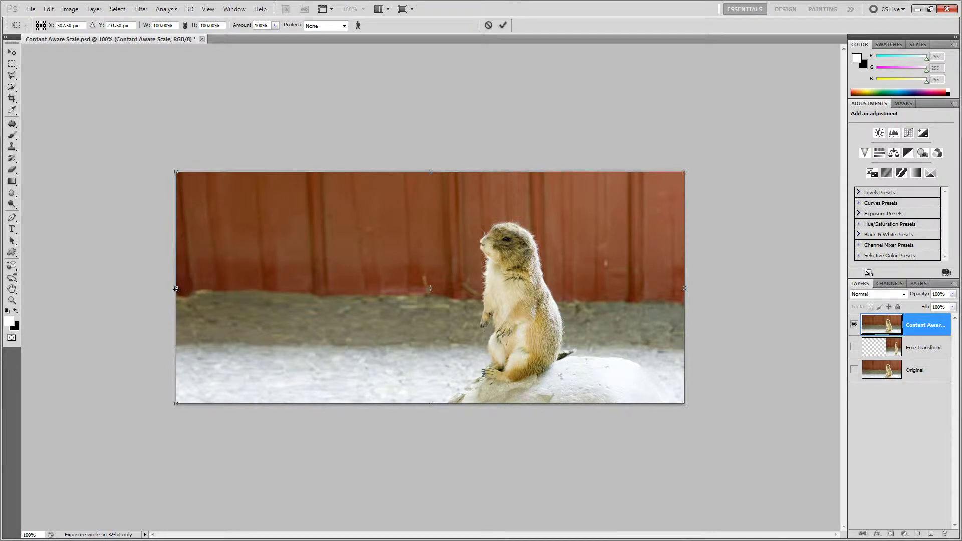
drag(177, 289, 491, 284)
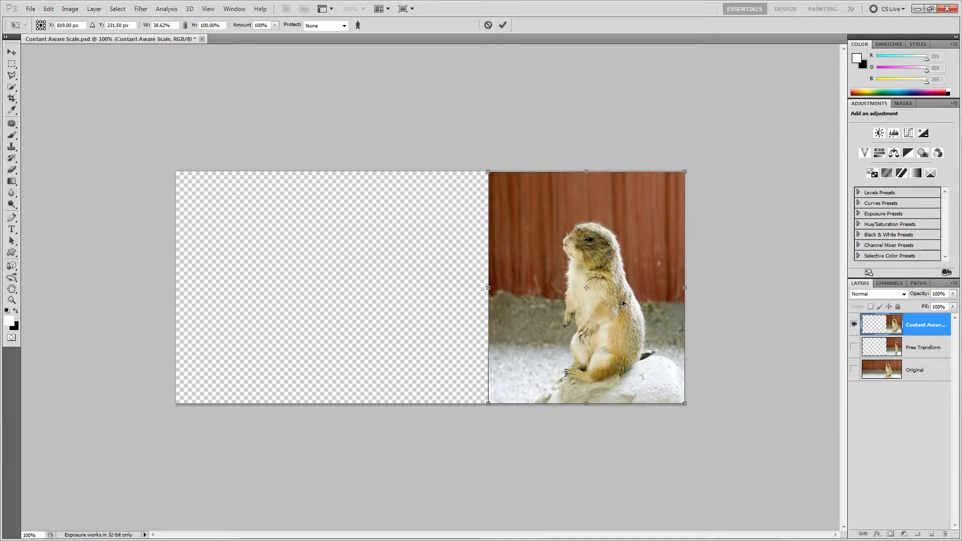
key(Return)
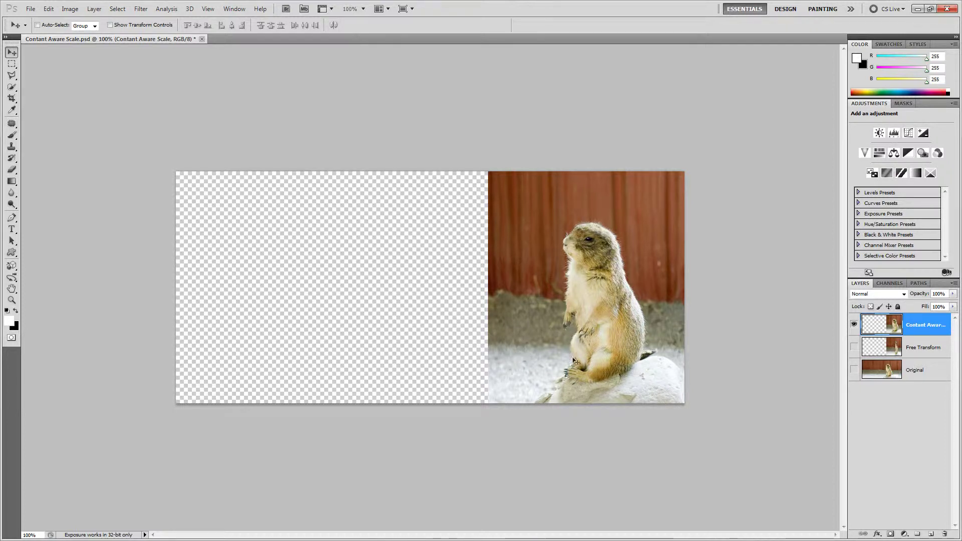
Step: Show the Free Transform layer and toggle the layer above it to compare the two scaling results
click(854, 347)
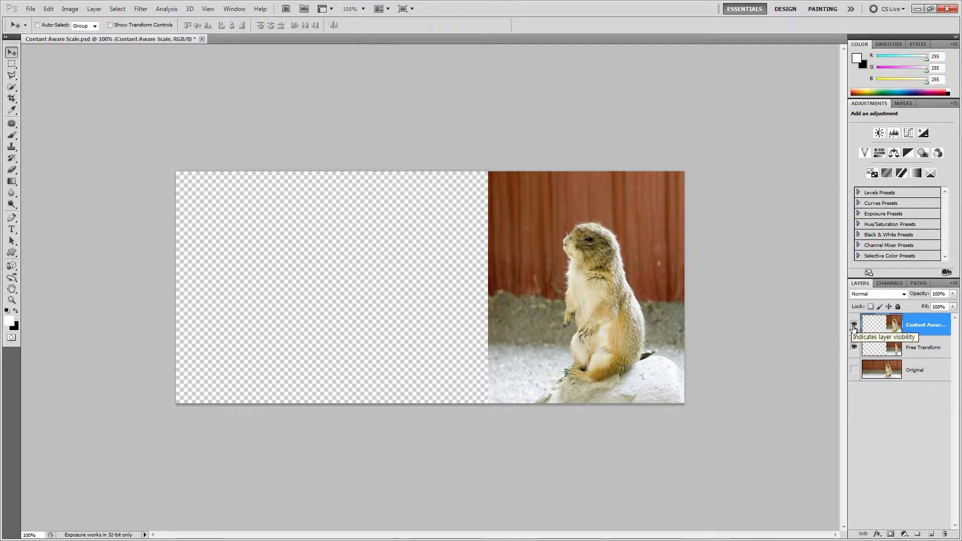
click(855, 326)
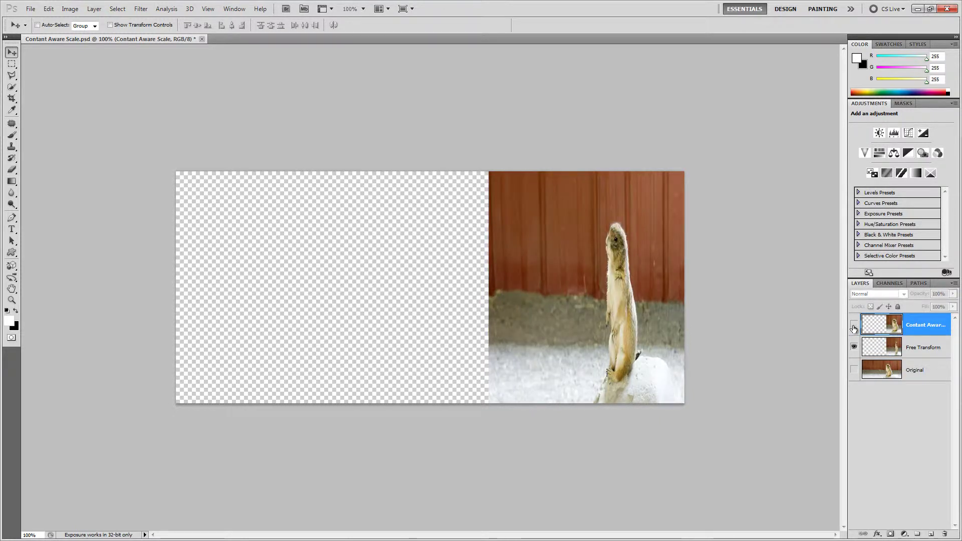
click(854, 327)
click(855, 327)
click(854, 327)
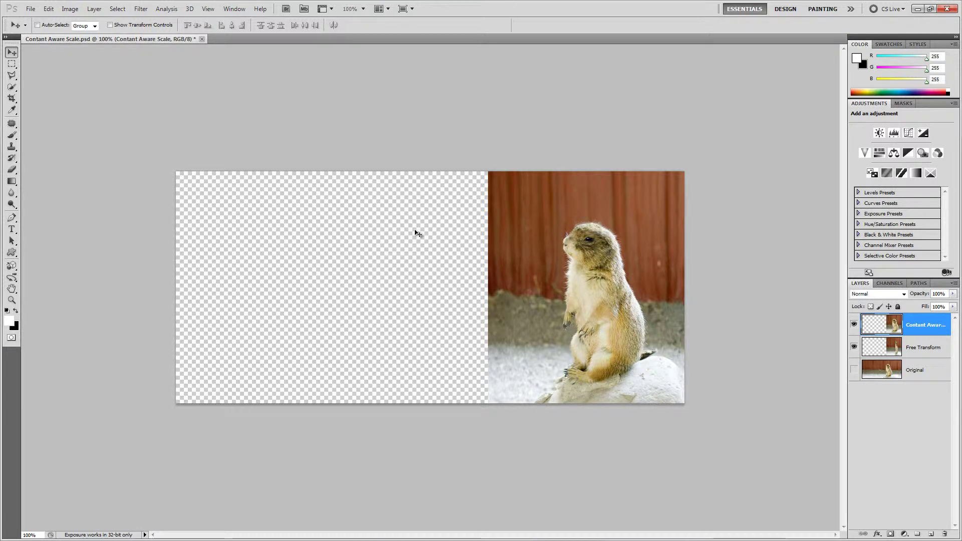
Step: Close the prairie dog document without saving, and view the three city photos in the Photo_Merge folder in Windows Explorer
click(202, 39)
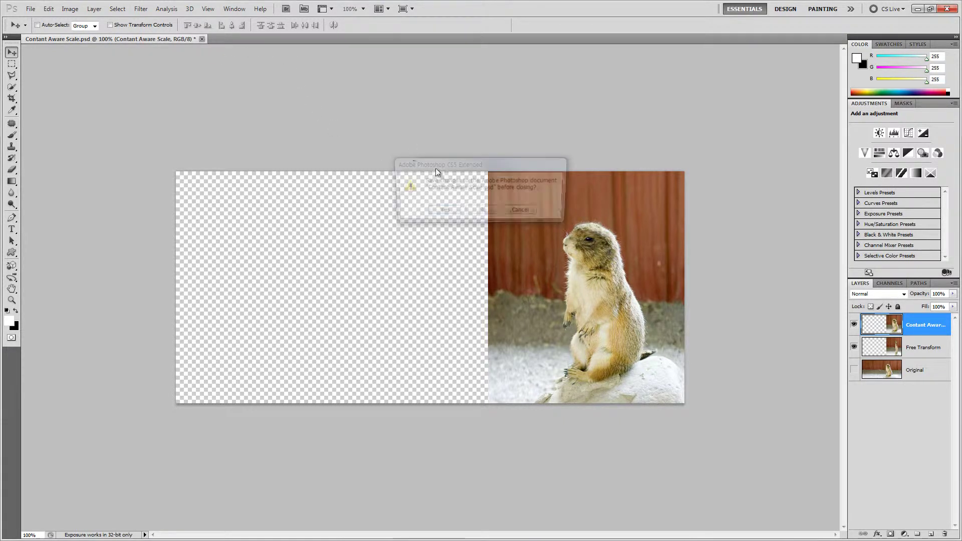
click(475, 211)
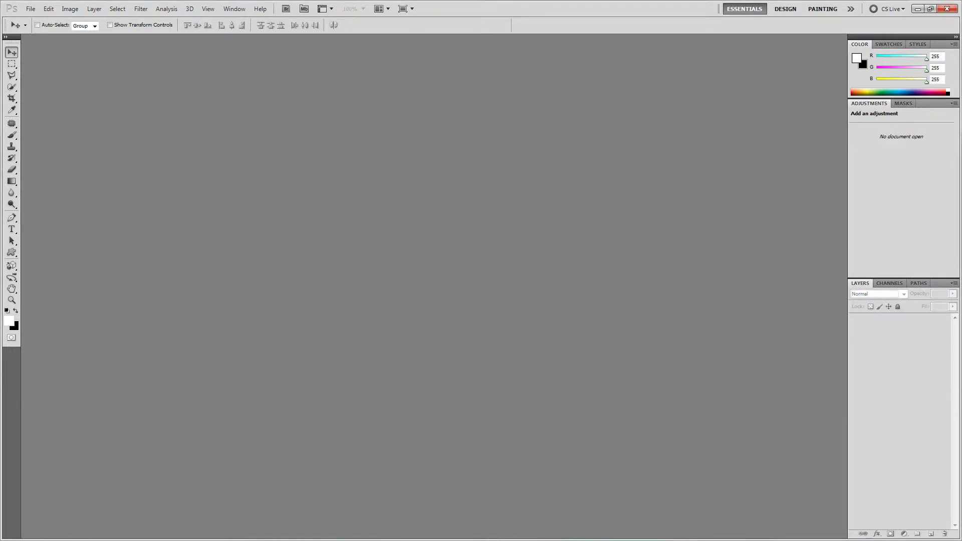
key(alt+Tab)
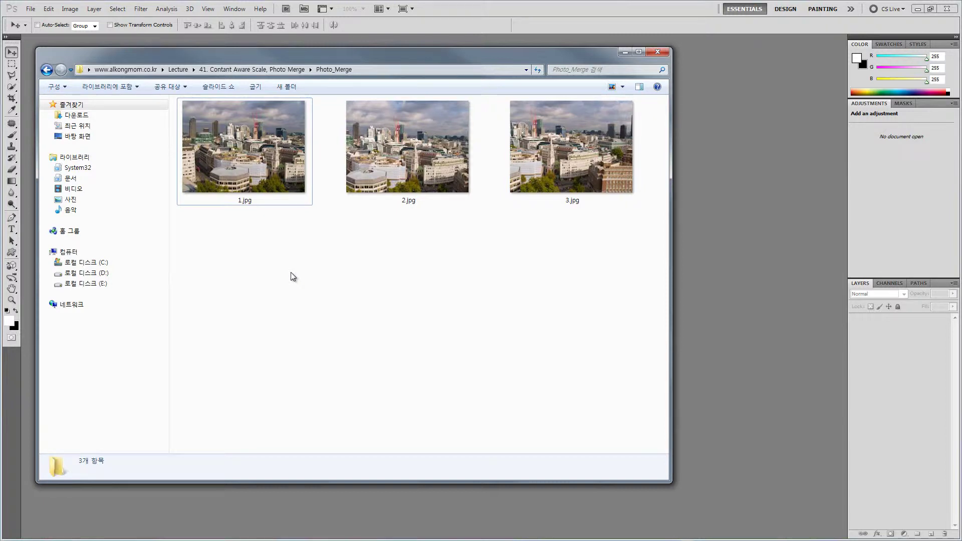
click(744, 167)
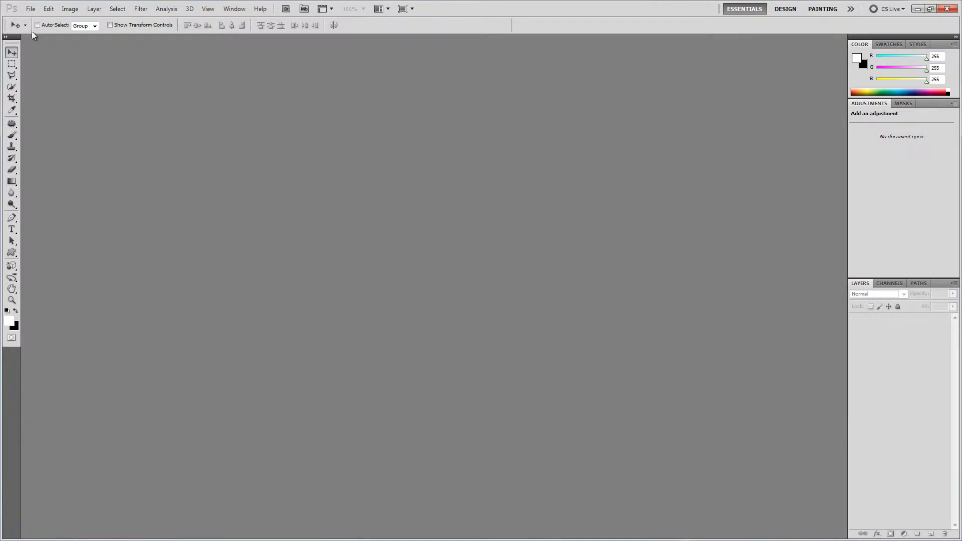
Step: Merge 1.jpg, 2.jpg and 3.jpg from the Photo_Merge folder with Photomerge, using the Auto layout and Blend Images Together
click(31, 9)
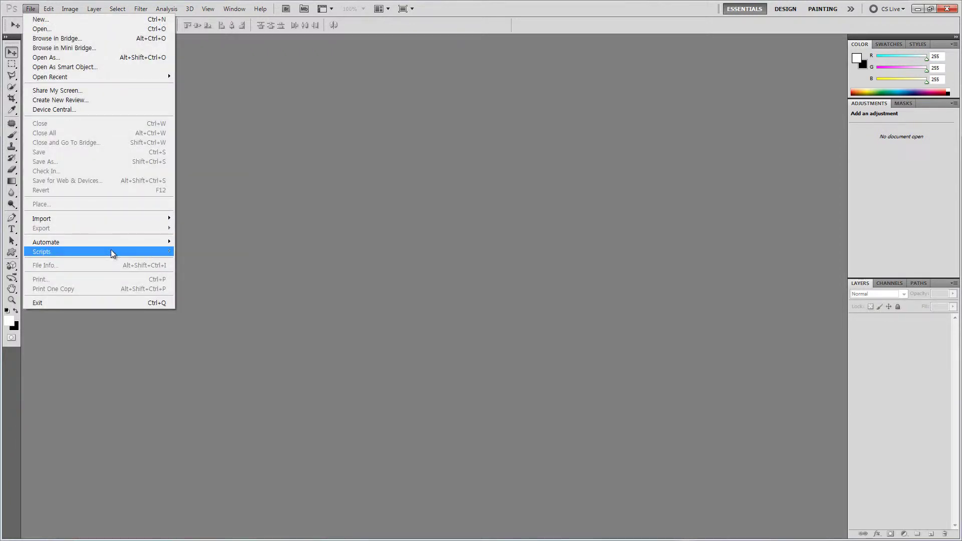
mouse_move(113, 244)
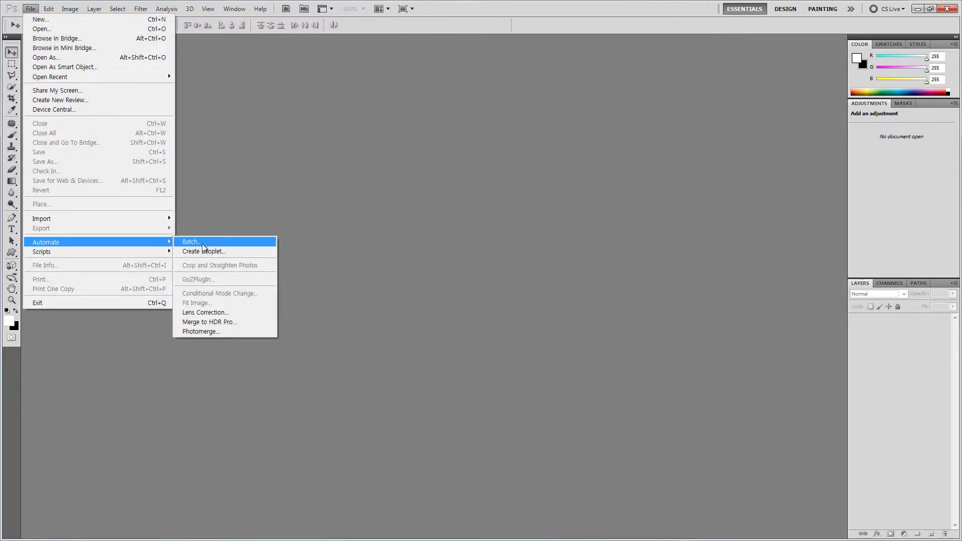
click(235, 330)
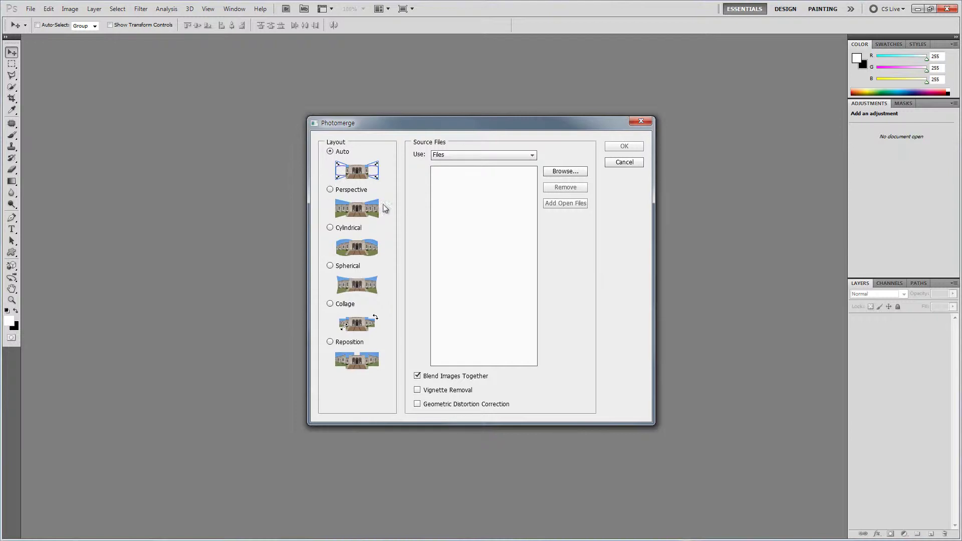
click(530, 156)
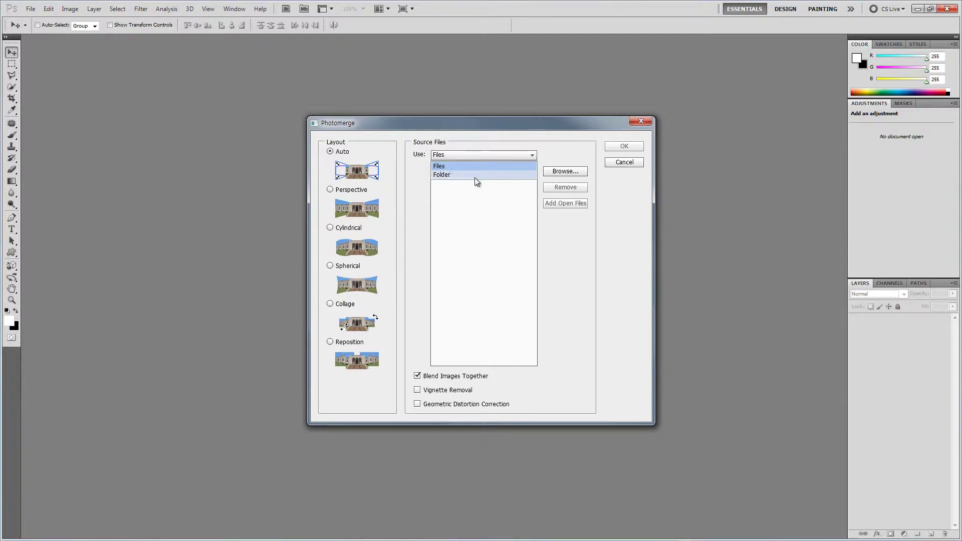
click(501, 166)
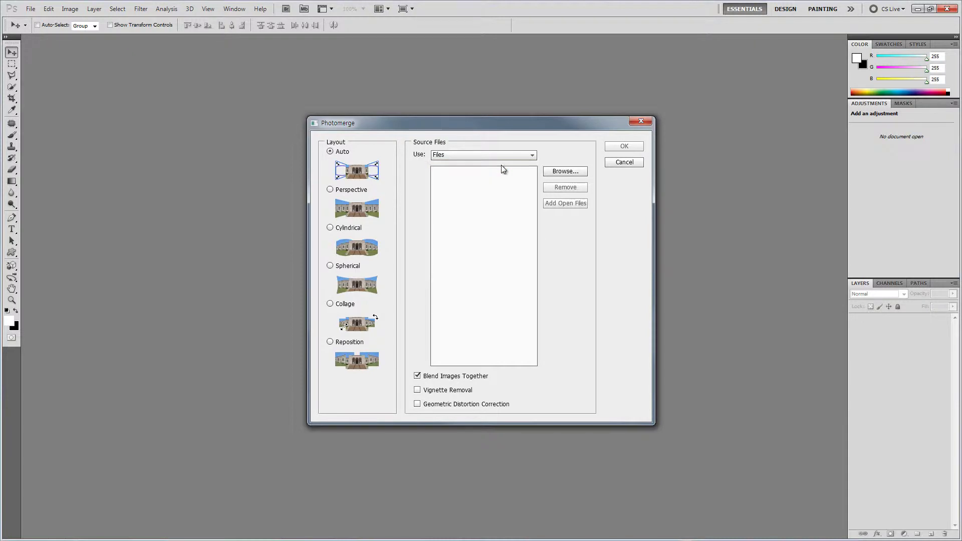
click(558, 173)
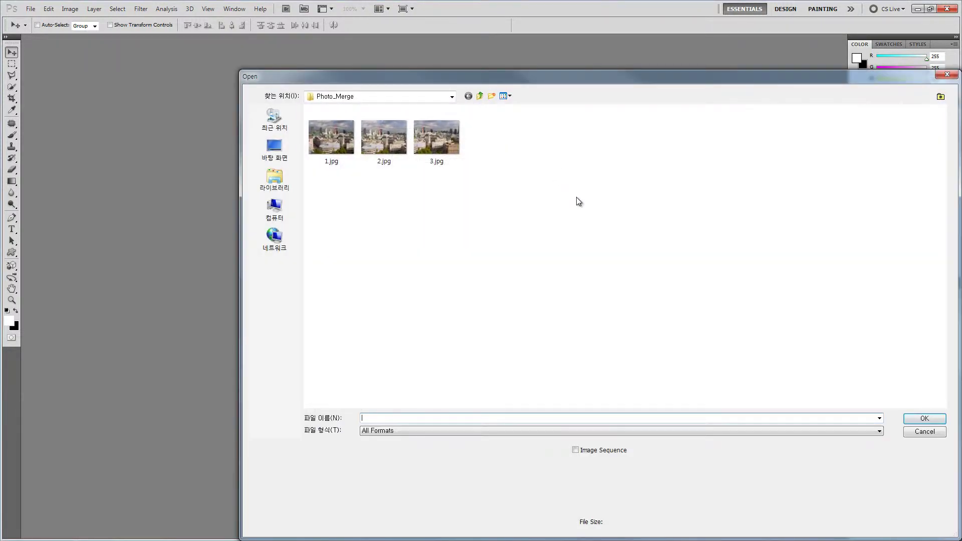
drag(575, 199, 262, 87)
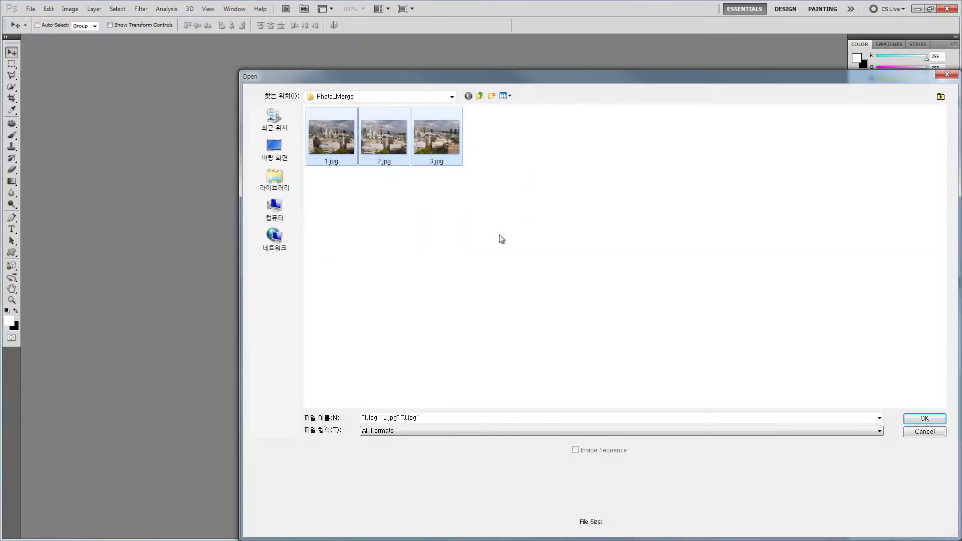
click(940, 422)
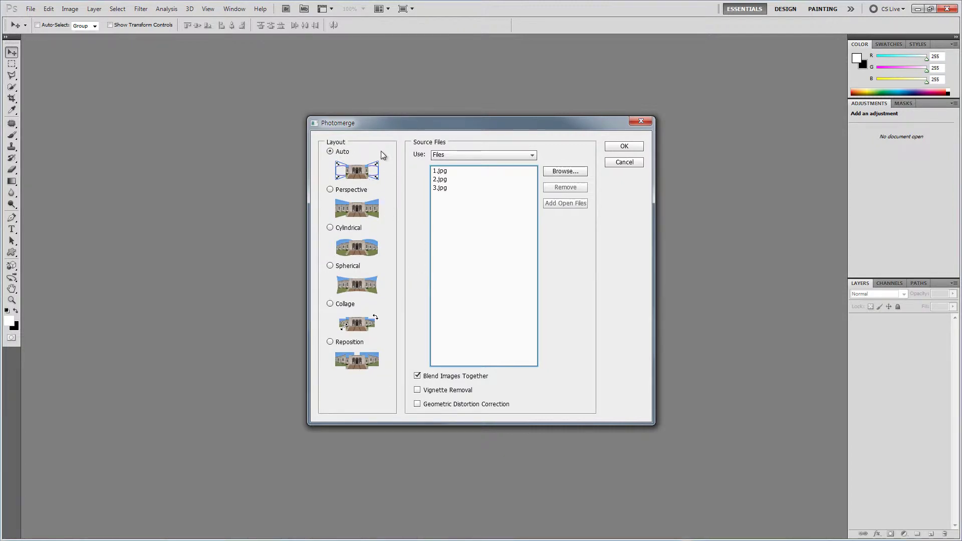
click(637, 151)
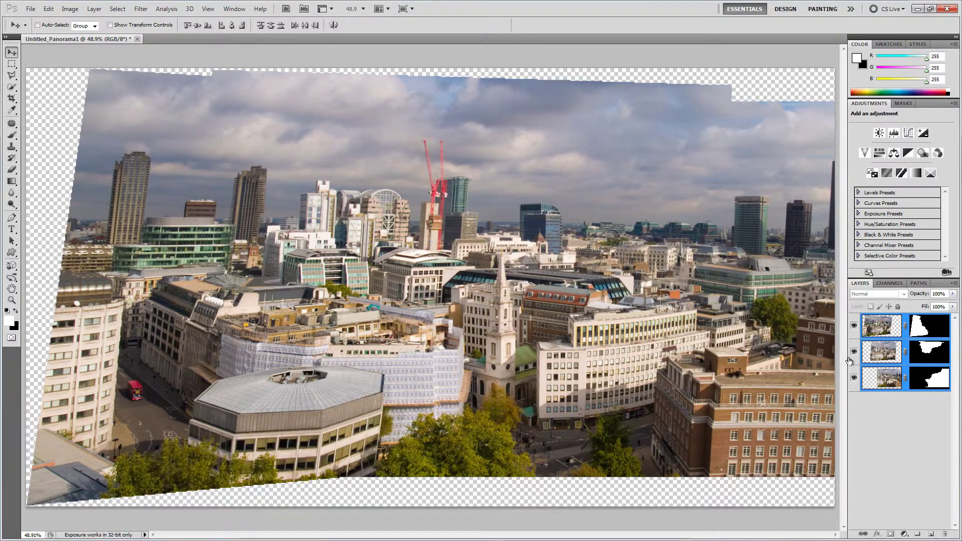
Step: Isolate the panorama's bottom layer and bring back the other two one by one to examine how the masked photos fit together
alt+click(854, 381)
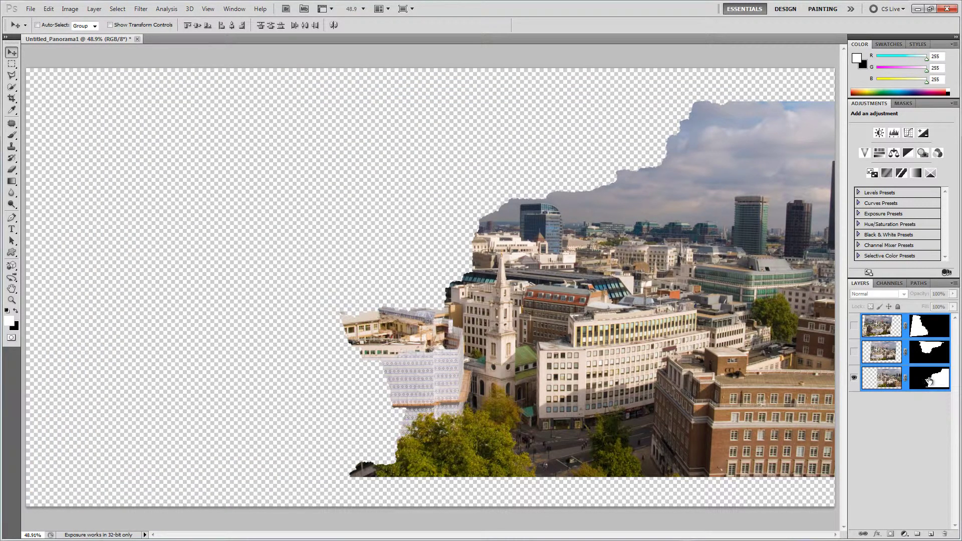
click(854, 353)
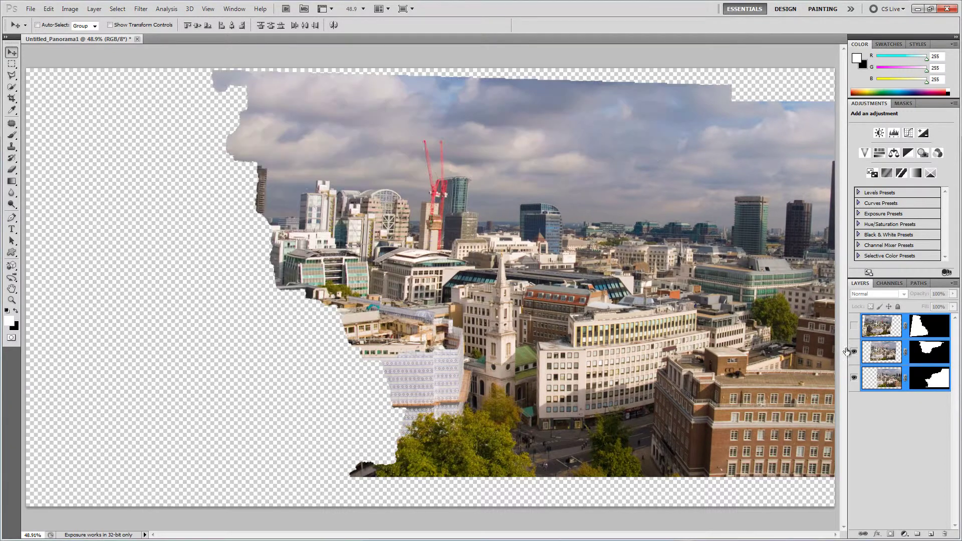
click(854, 325)
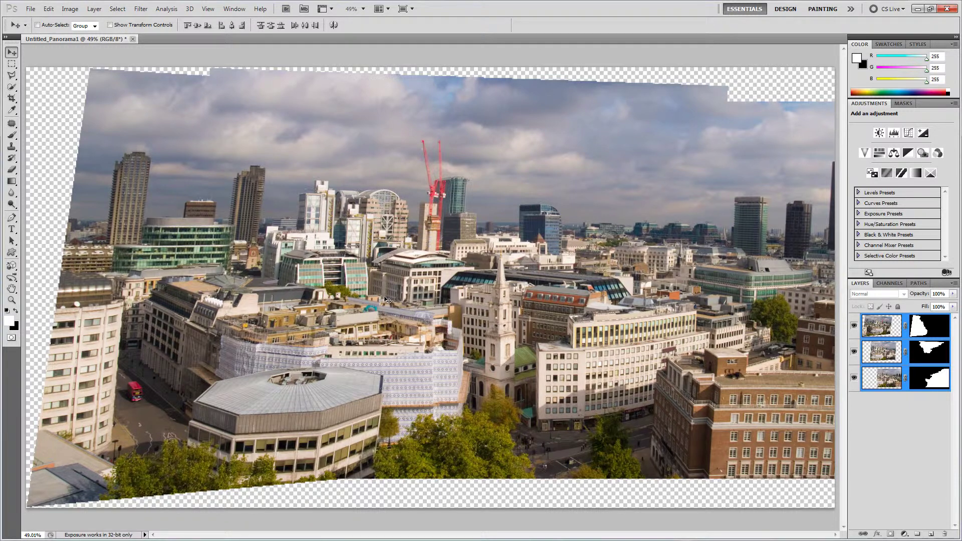
Step: Close the panorama without saving and load 1.jpg, 2.jpg and 3.jpg into a new Photomerge
click(133, 39)
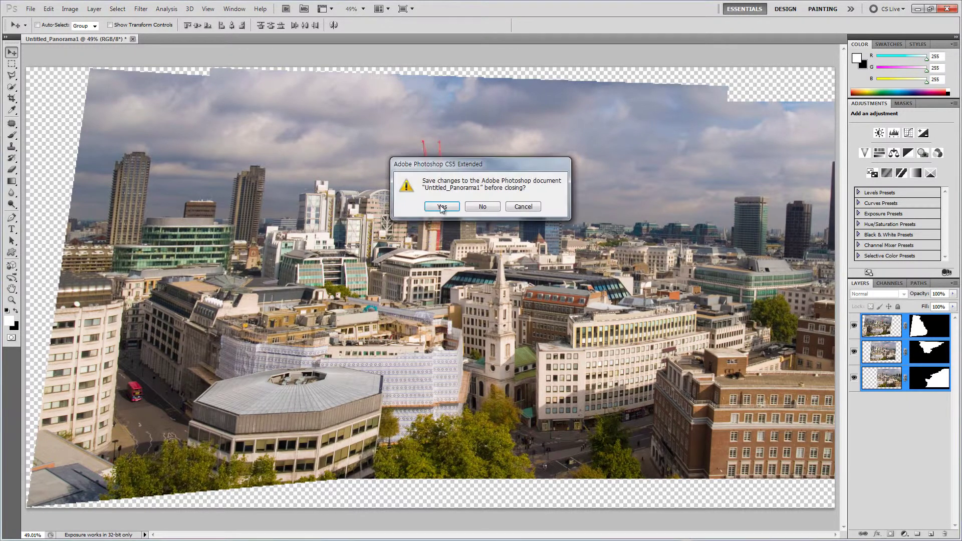
click(486, 207)
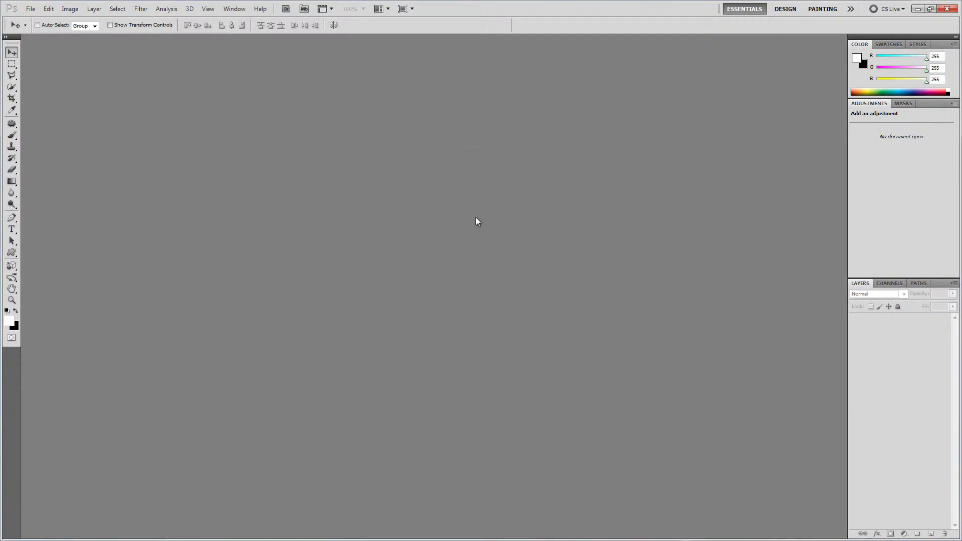
click(30, 9)
mouse_move(123, 248)
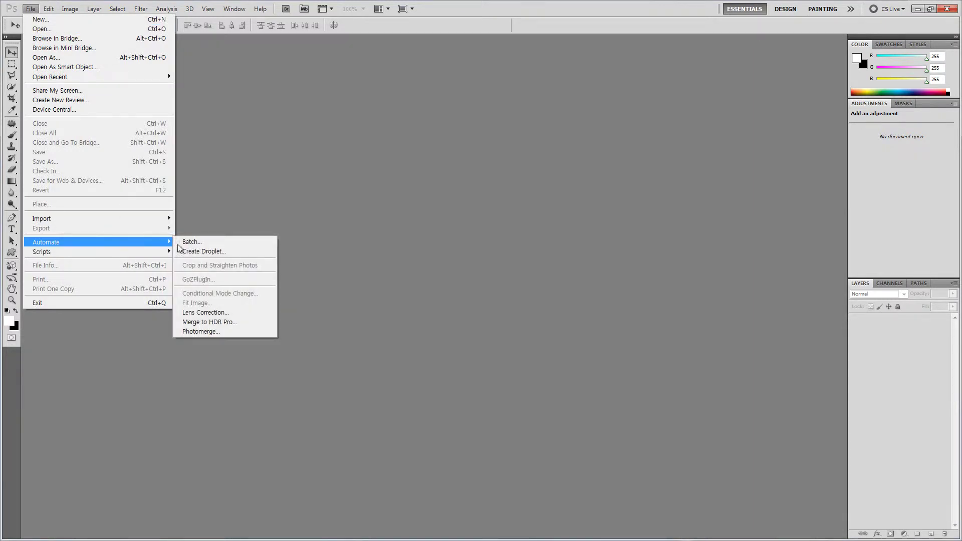
click(230, 333)
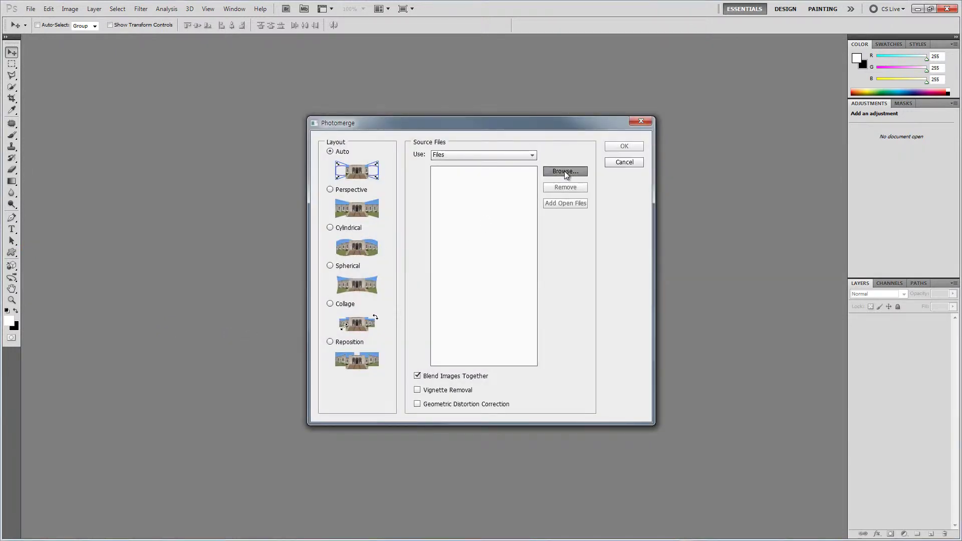
click(564, 171)
drag(595, 201, 211, 87)
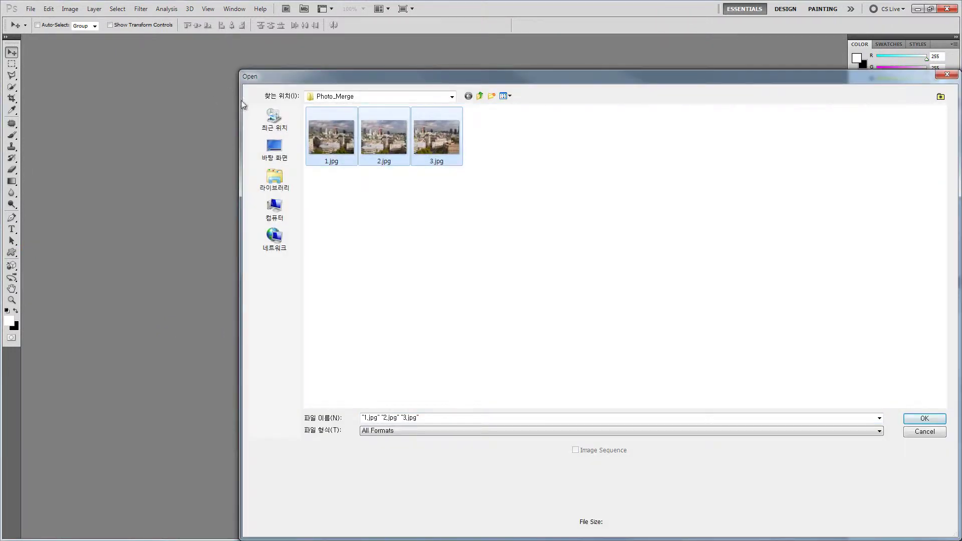
click(923, 420)
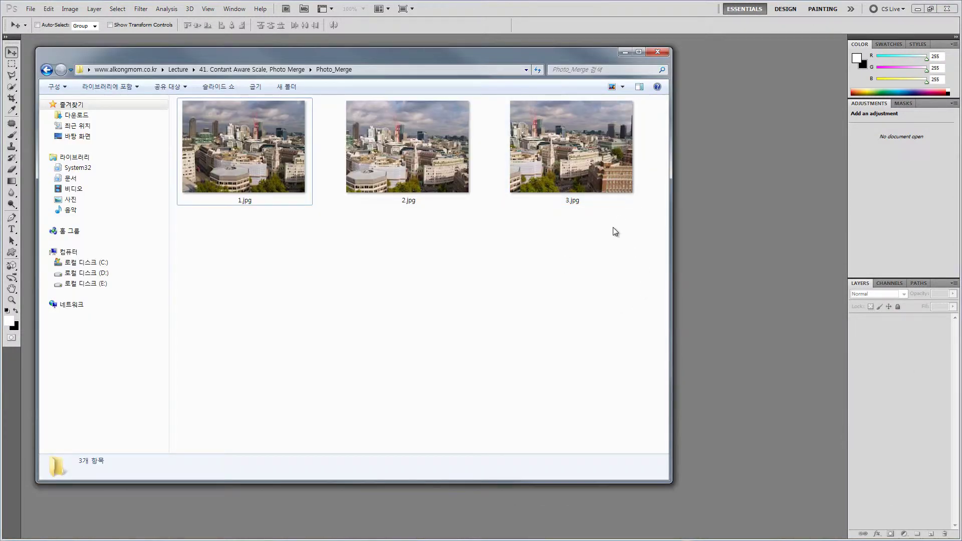
Step: Put away the Windows Explorer window with the source photos and set the Photomerge layout to Cylindrical
mouse_move(582, 198)
click(630, 56)
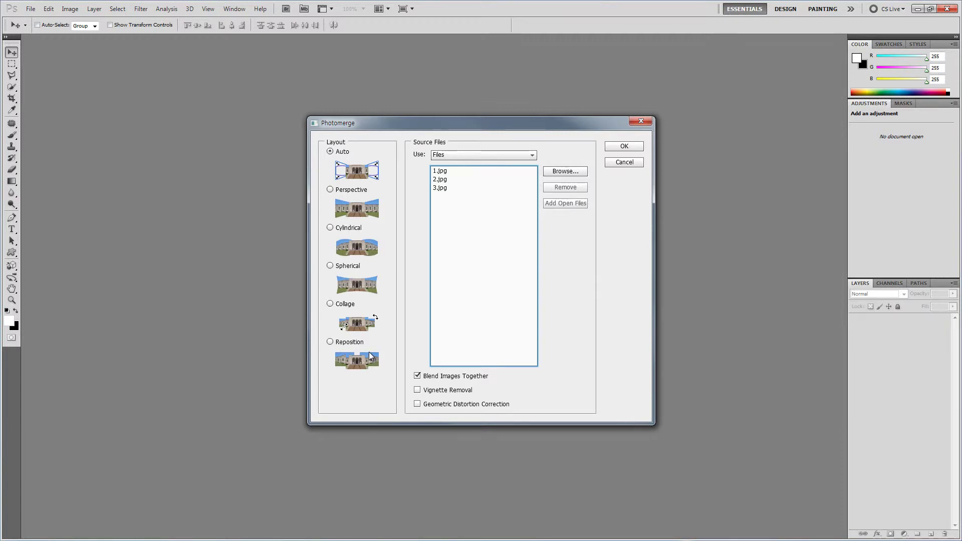
click(330, 228)
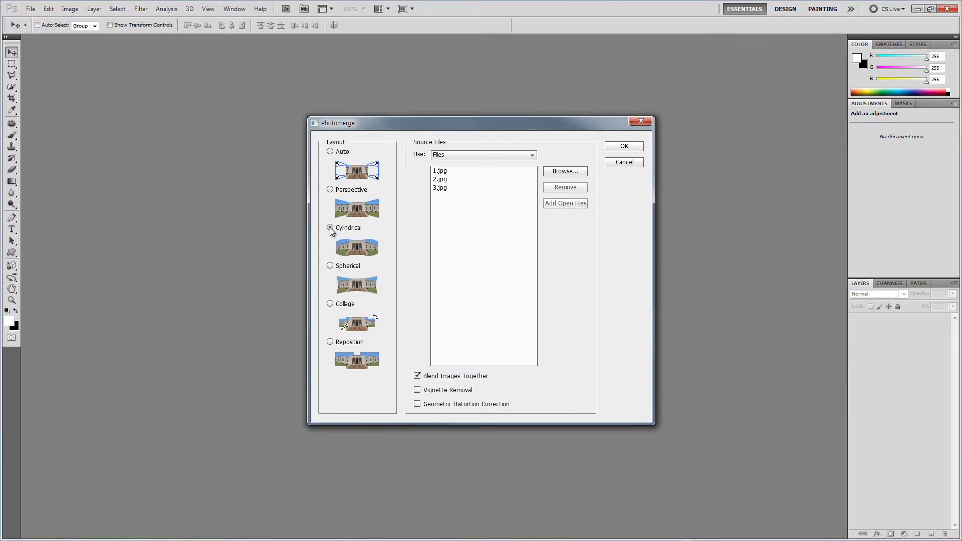
Step: Run the Cylindrical Photomerge with Geometric Distortion Correction enabled and crop the merged panorama to a rectangle that excludes its uneven transparent edges
click(417, 405)
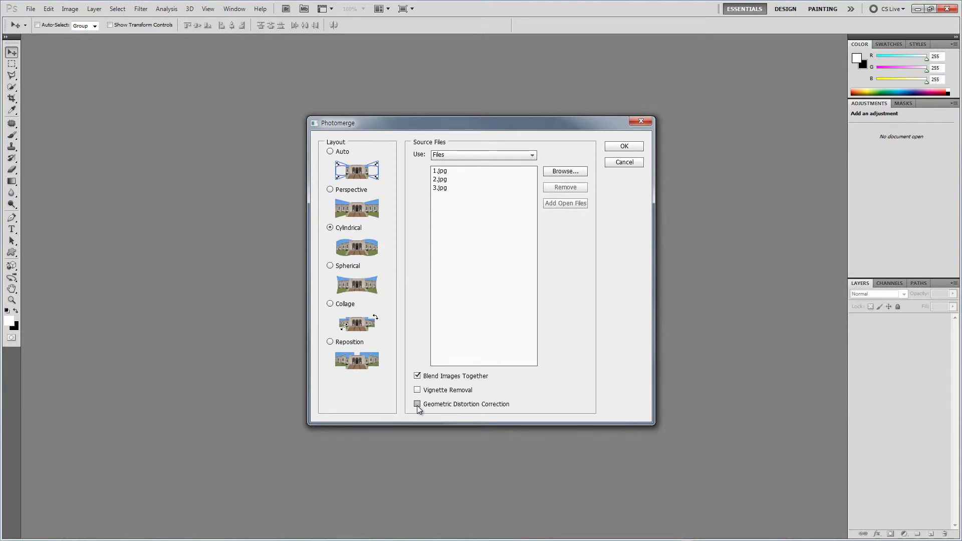
click(624, 147)
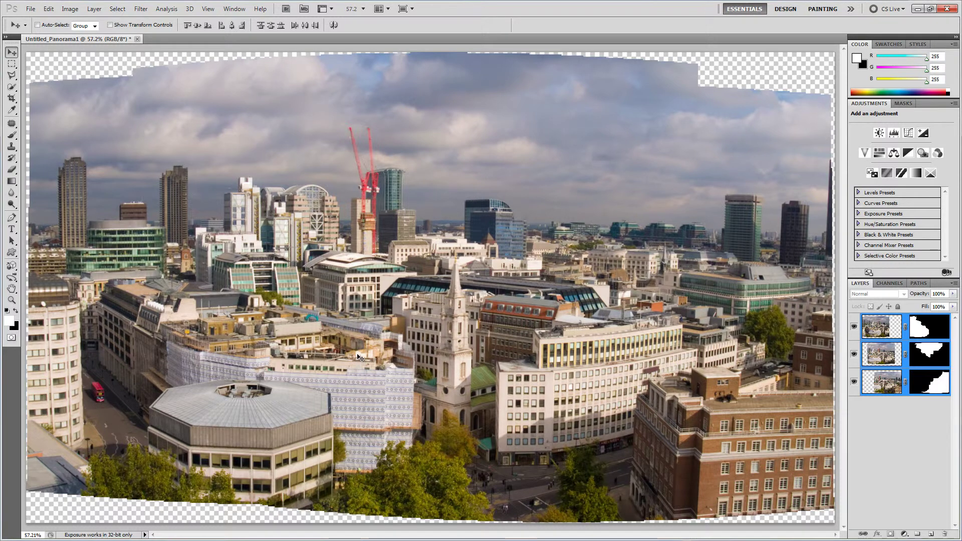
click(12, 99)
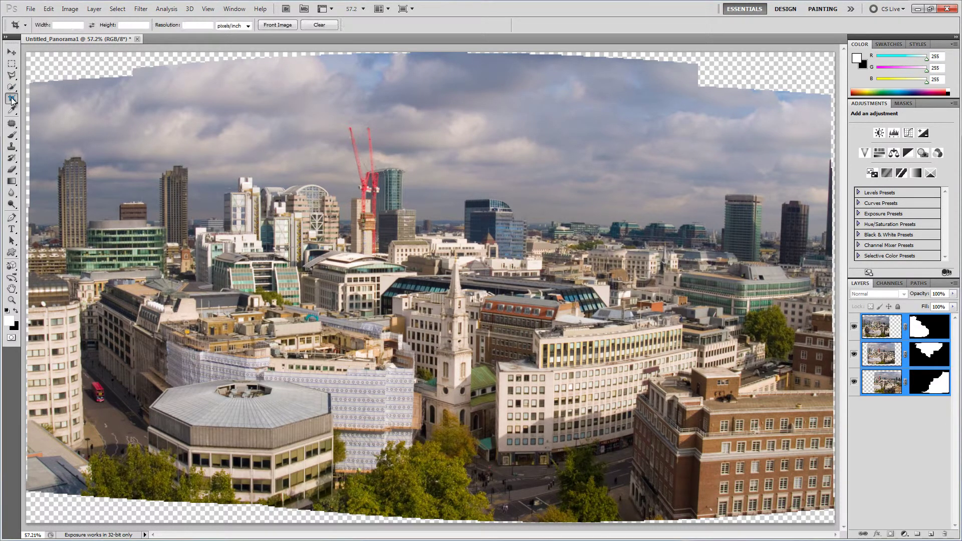
drag(38, 97, 827, 488)
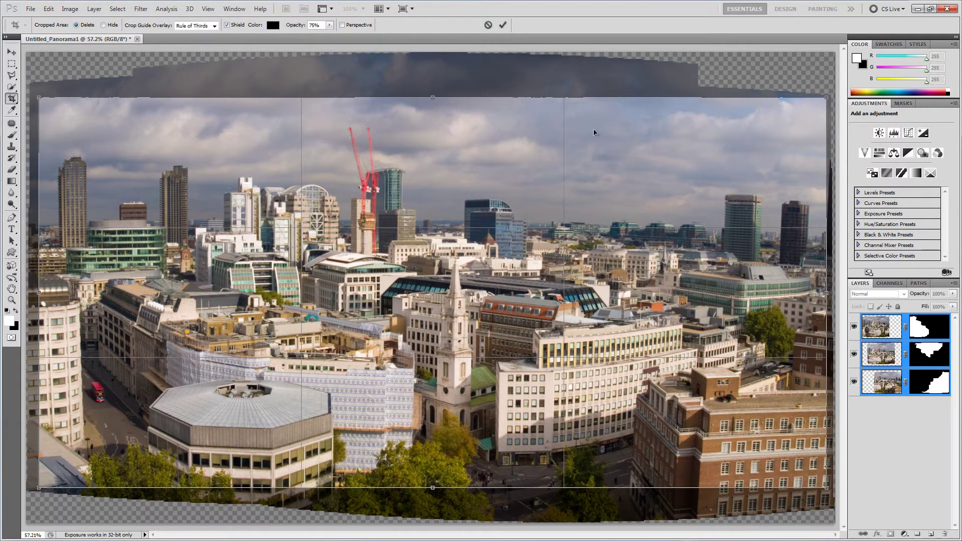
key(Return)
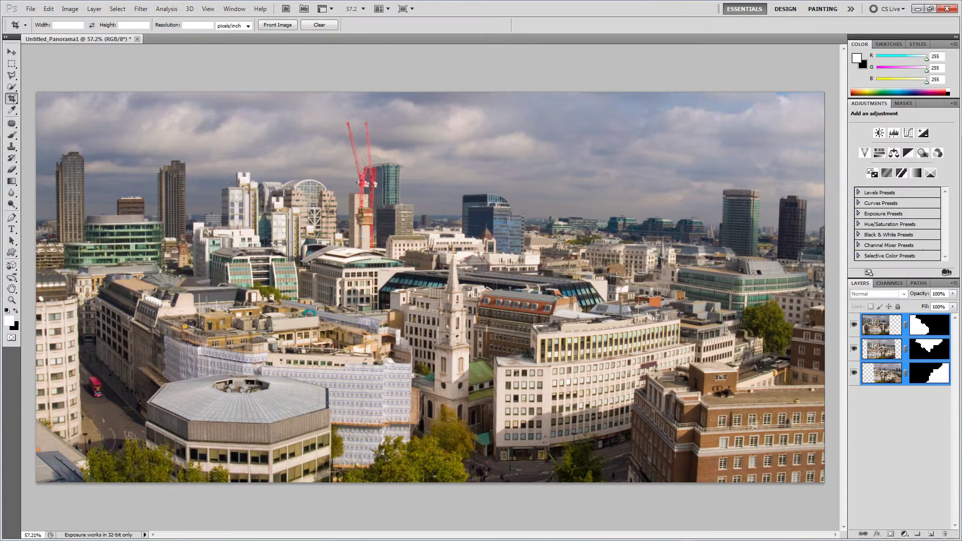
click(30, 9)
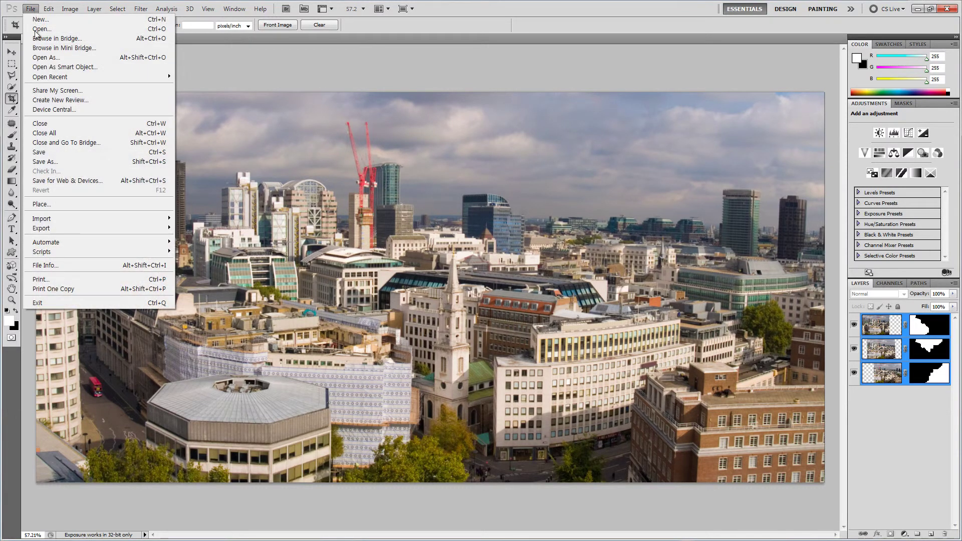
mouse_move(75, 245)
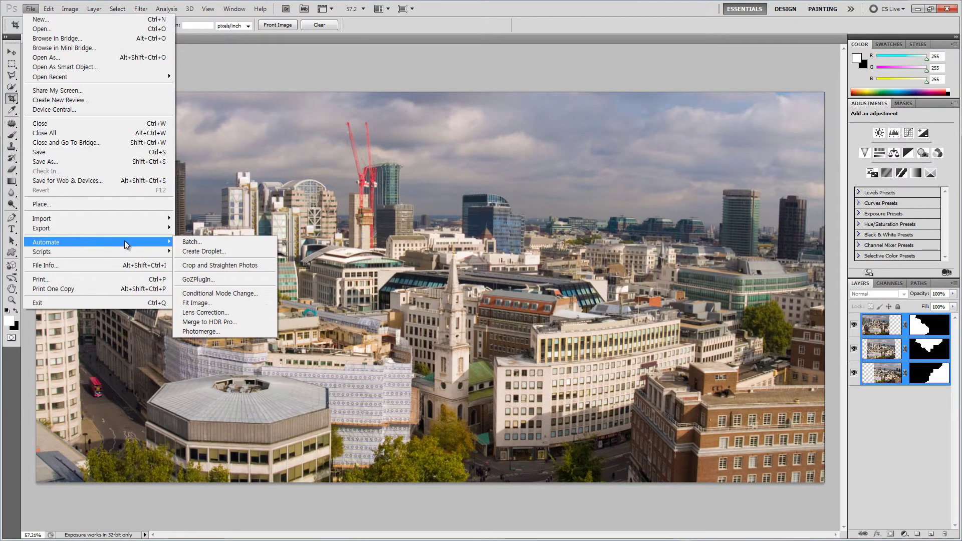
click(195, 332)
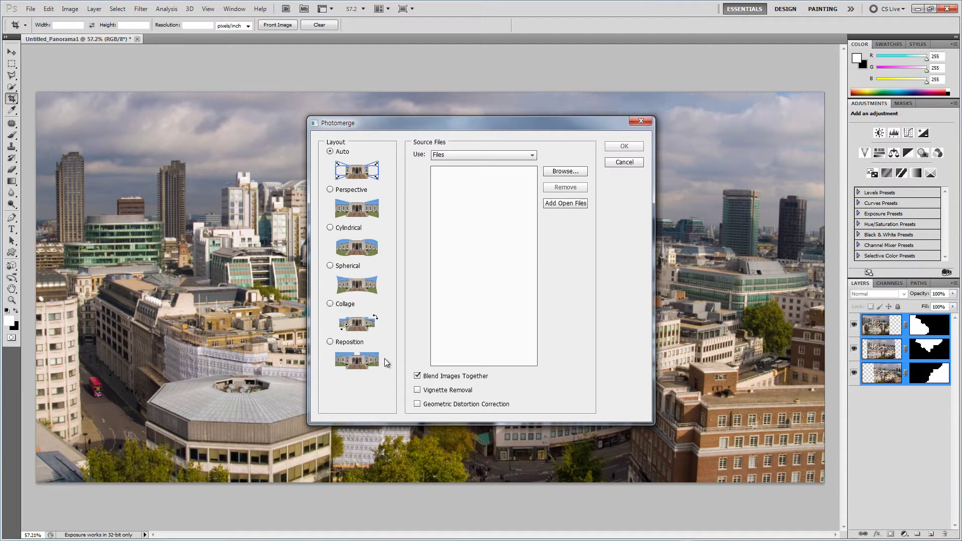
click(637, 165)
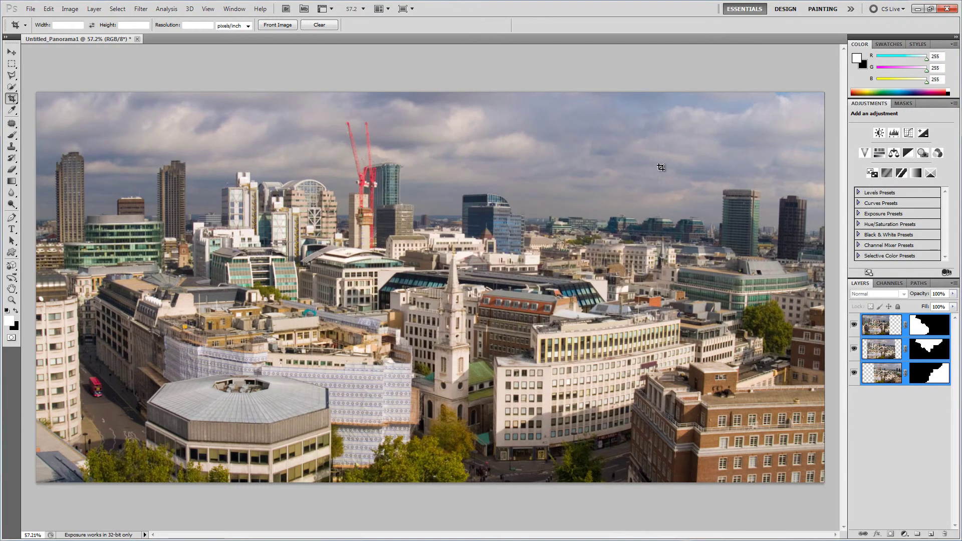